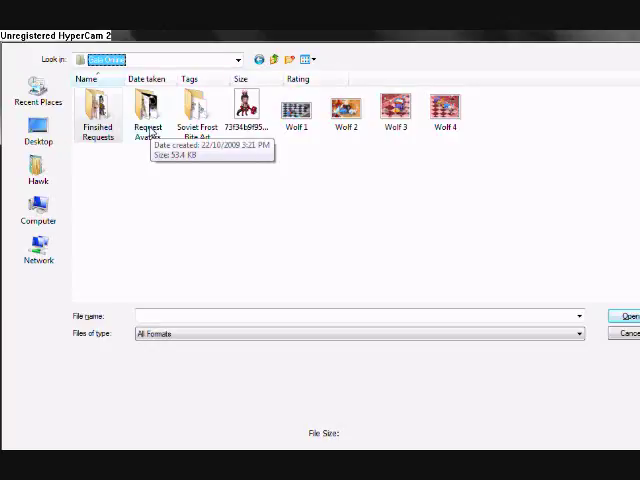
Open the cat-eared angel girl avatar image from the Request Avatars folder
double_click(152, 133)
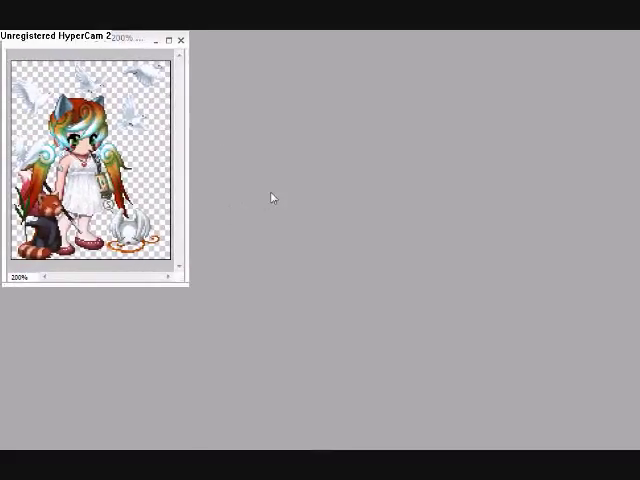
Create a new blank A4 document and place its window, enlarged, beside the reference
key(ctrl+n)
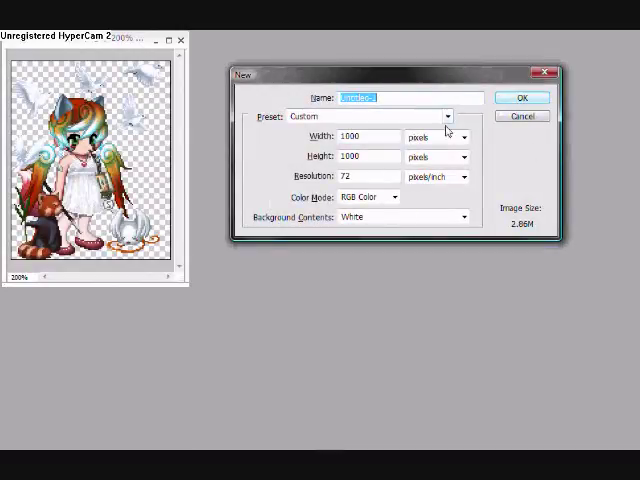
click(447, 117)
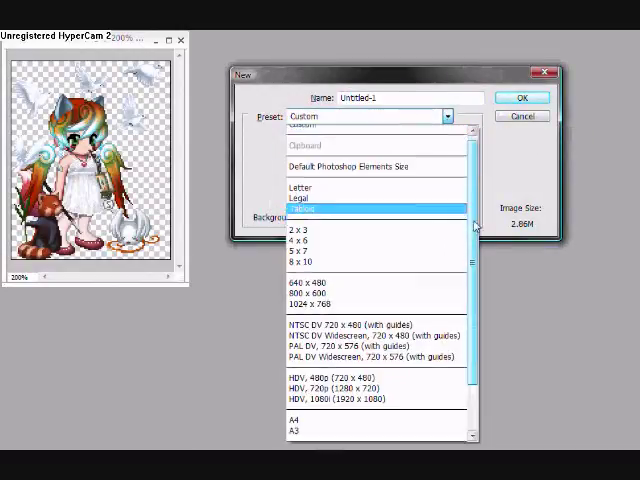
click(343, 365)
key(Return)
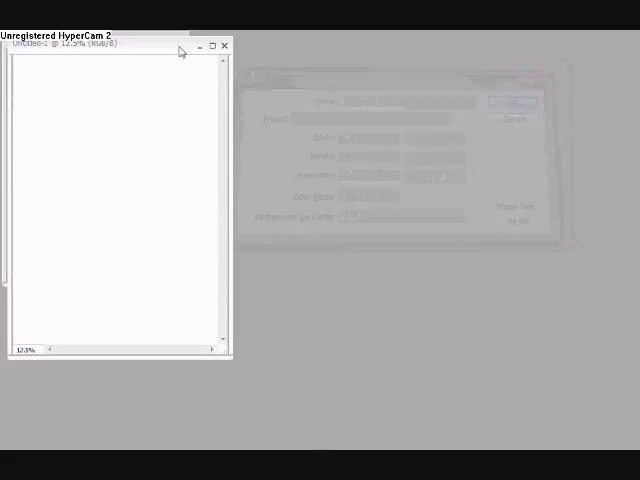
drag(176, 47, 362, 46)
drag(415, 352, 615, 432)
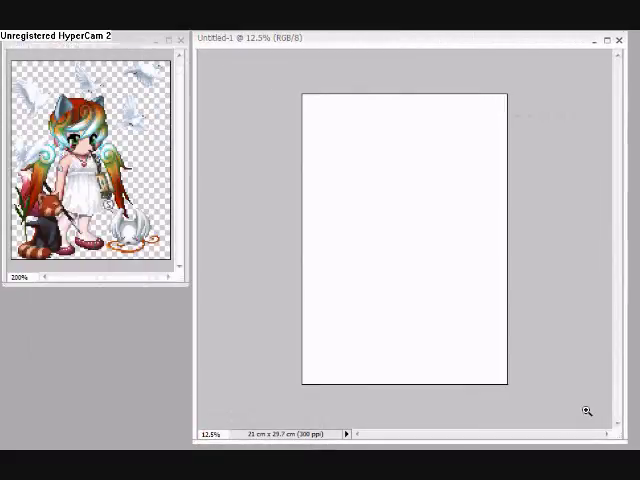
Zoom in on the blank canvas, testing and undoing trial brush strokes
click(445, 251)
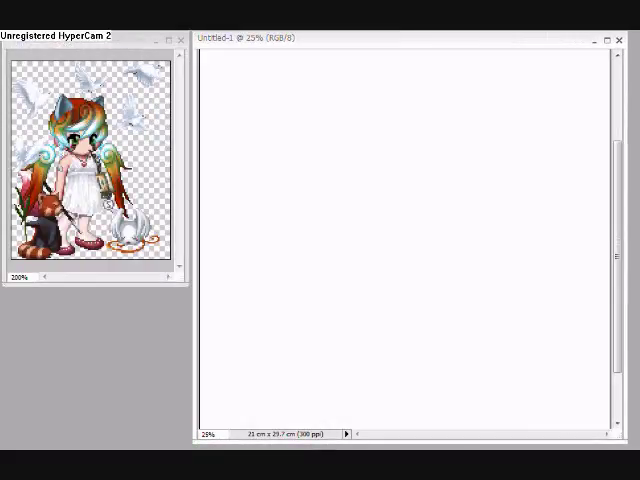
drag(328, 143, 324, 214)
key(ctrl+z)
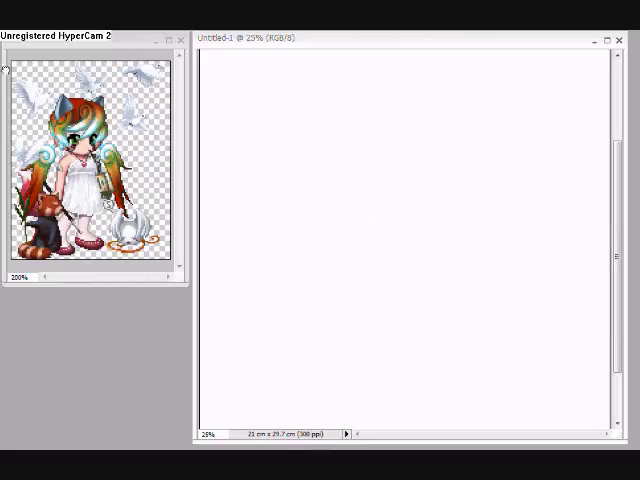
key(ctrl+plus)
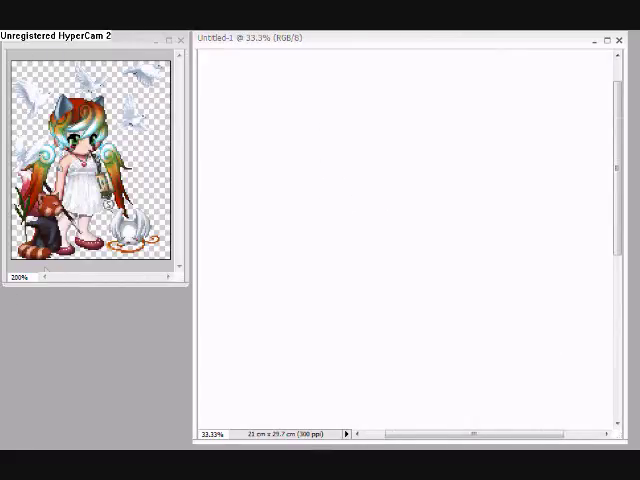
drag(396, 134, 358, 238)
key(ctrl+z)
Zoom the canvas to 50% and flip the reference picture horizontally
click(257, 95)
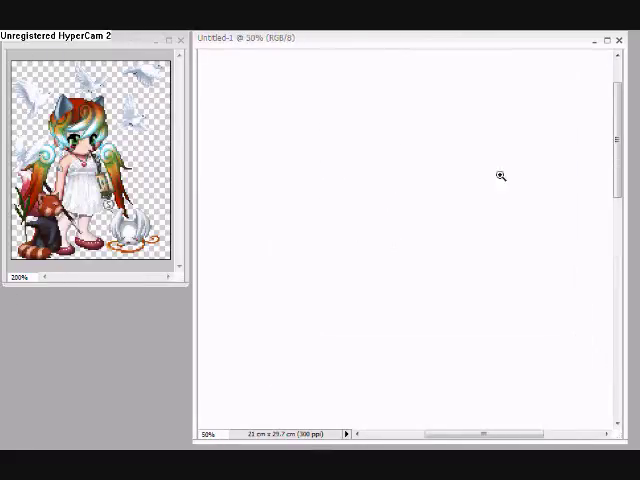
drag(396, 131, 367, 220)
key(ctrl+z)
click(63, 30)
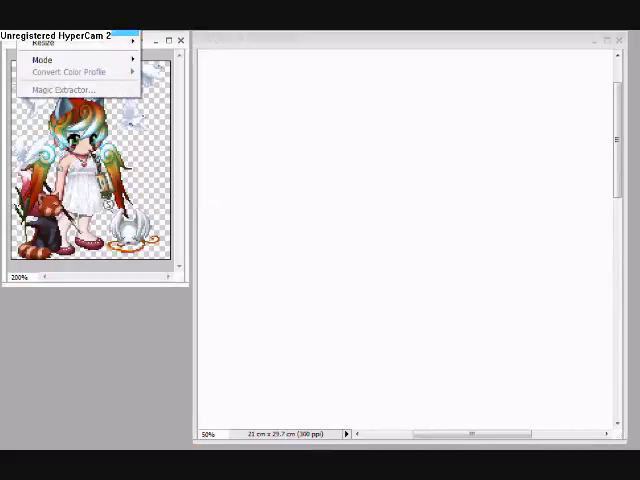
click(180, 48)
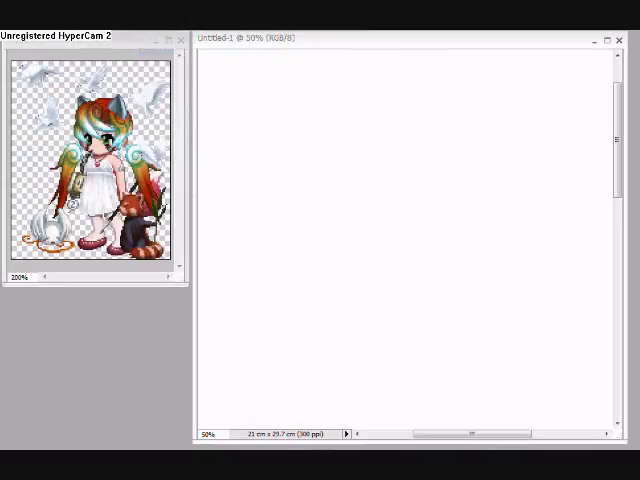
Draw the crescent-shaped outer hair, the spiralling curl and an inner lock
drag(291, 105, 272, 192)
key(ctrl+z)
drag(290, 110, 330, 222)
mouse_move(290, 115)
mouse_down()
mouse_move(335, 88)
mouse_move(348, 232)
mouse_up()
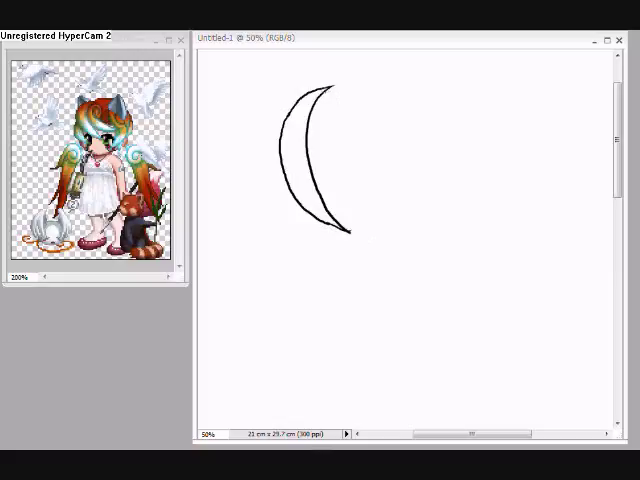
mouse_move(328, 92)
mouse_down()
mouse_move(352, 108)
mouse_move(432, 202)
mouse_up()
drag(310, 168, 432, 204)
drag(320, 86, 288, 228)
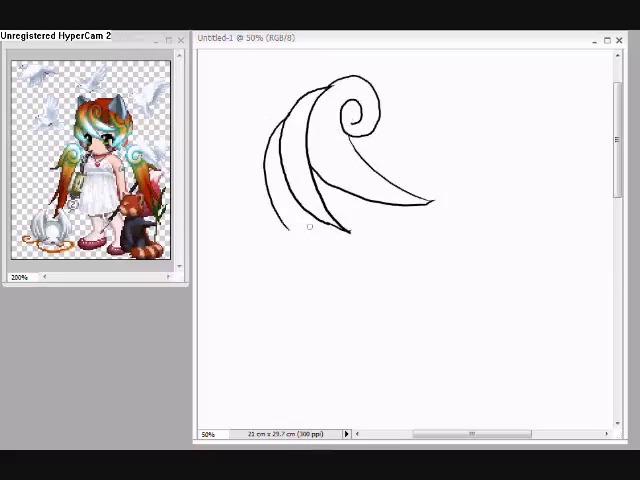
scroll(360, 150, up, 2)
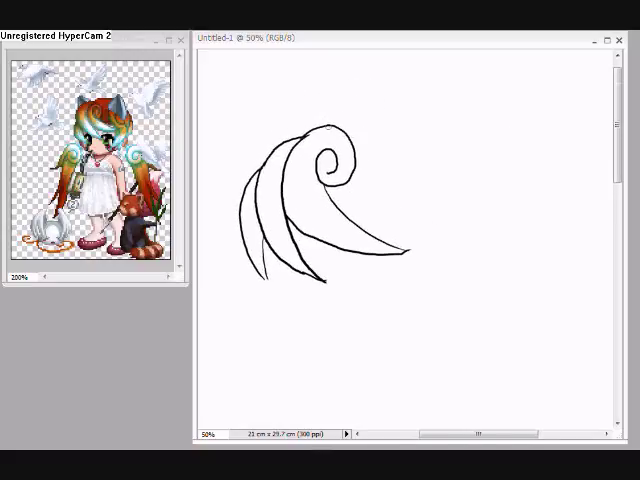
mouse_move(328, 125)
mouse_down()
mouse_move(392, 122)
mouse_move(405, 98)
mouse_move(414, 180)
mouse_up()
key(ctrl+z)
Draw the right cat ear with inner lines, strands below it and a long side lock
mouse_move(385, 140)
mouse_down()
mouse_move(400, 172)
mouse_move(408, 120)
mouse_up()
drag(279, 160, 250, 122)
drag(250, 122, 300, 140)
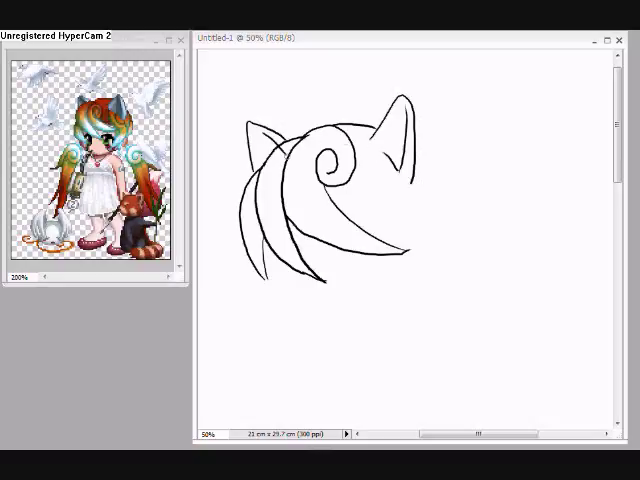
scroll(519, 133, down, 3)
scroll(410, 78, up, 1)
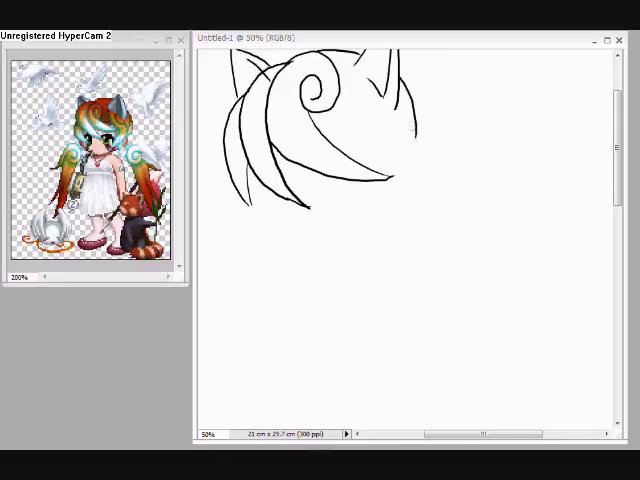
drag(364, 86, 385, 110)
mouse_move(395, 60)
mouse_down()
mouse_move(385, 108)
mouse_move(405, 130)
mouse_up()
mouse_move(365, 128)
mouse_down()
mouse_move(408, 142)
mouse_move(398, 240)
mouse_up()
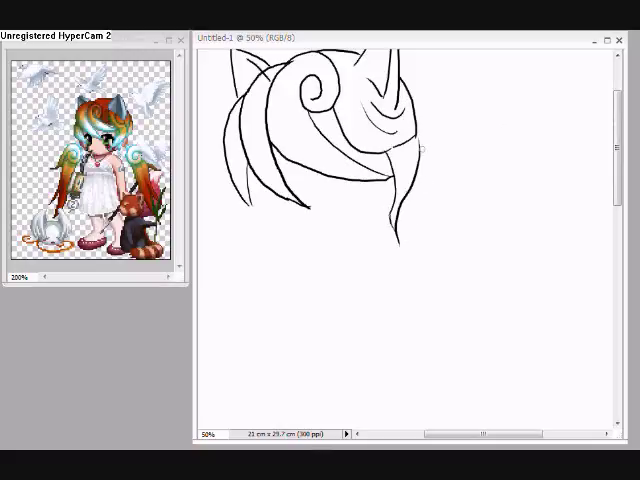
scroll(420, 148, left, 2)
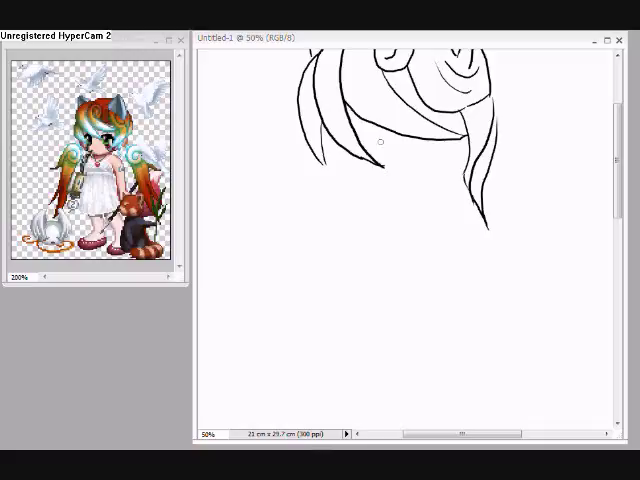
Draw the jawline, both eyes under the fringe and a curved smiling mouth
mouse_move(323, 150)
mouse_down()
mouse_move(378, 234)
mouse_move(462, 188)
mouse_up()
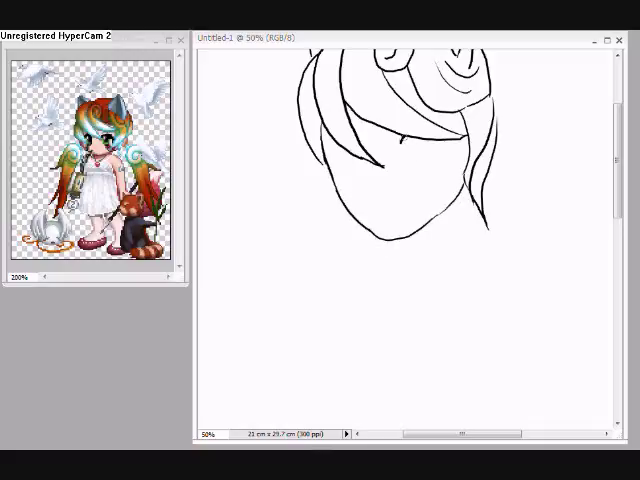
drag(412, 142, 425, 150)
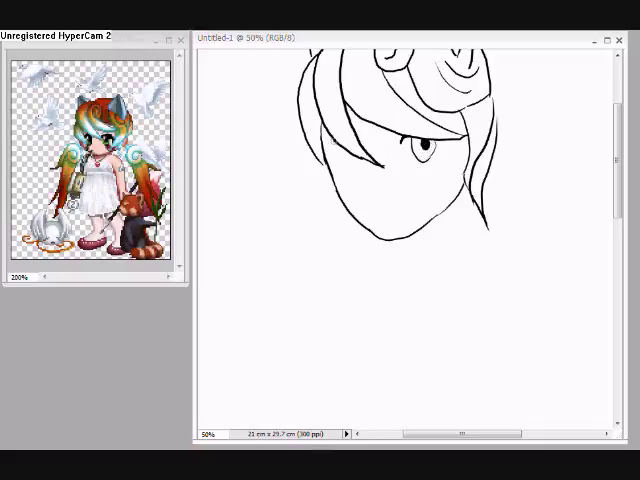
drag(333, 145, 350, 162)
drag(378, 206, 412, 203)
drag(368, 206, 418, 198)
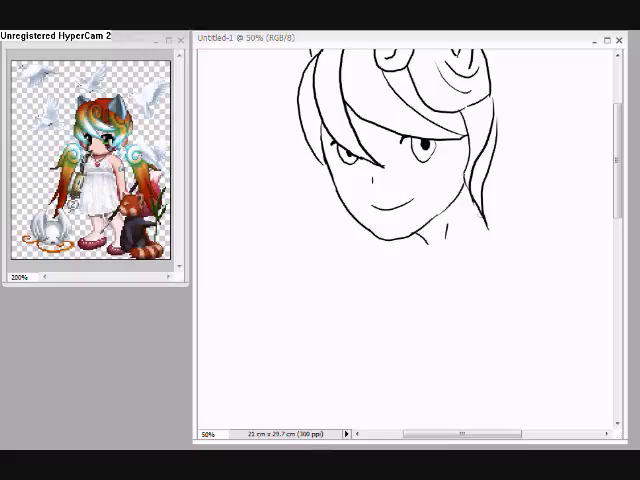
drag(410, 210, 424, 256)
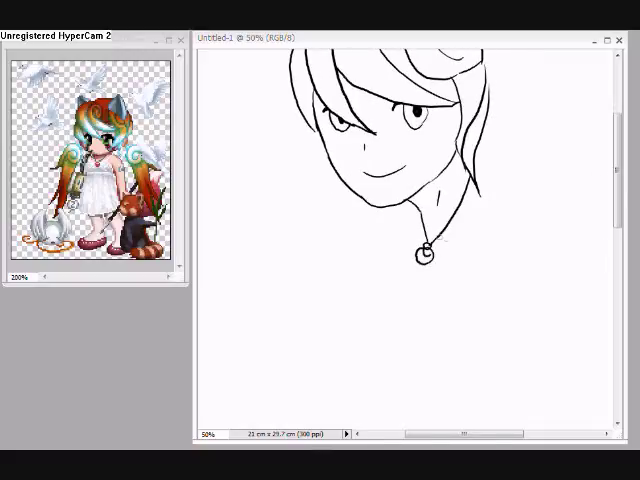
Draw the shoulder, both collarbones, the bodice top, the right arm and the under-bust band
mouse_move(402, 205)
mouse_down()
mouse_move(418, 228)
mouse_move(330, 255)
mouse_up()
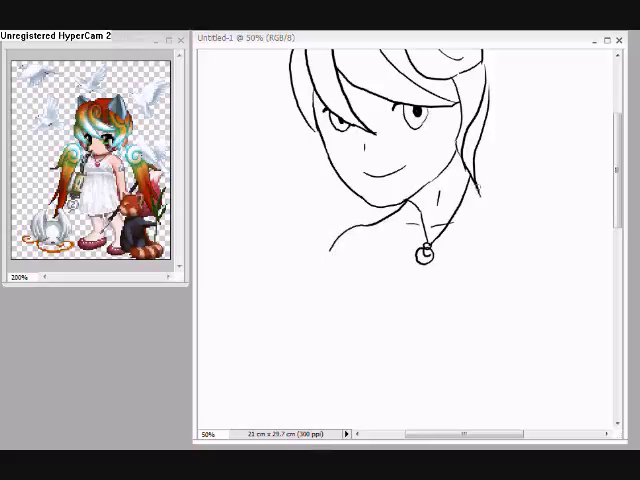
scroll(420, 250, down, 3)
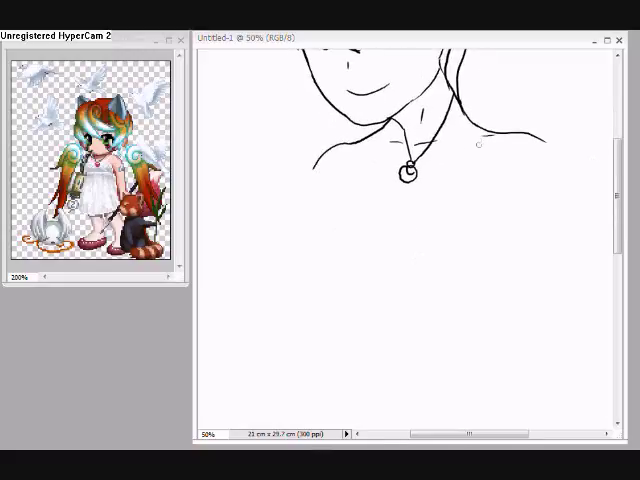
drag(372, 140, 388, 178)
drag(482, 132, 450, 180)
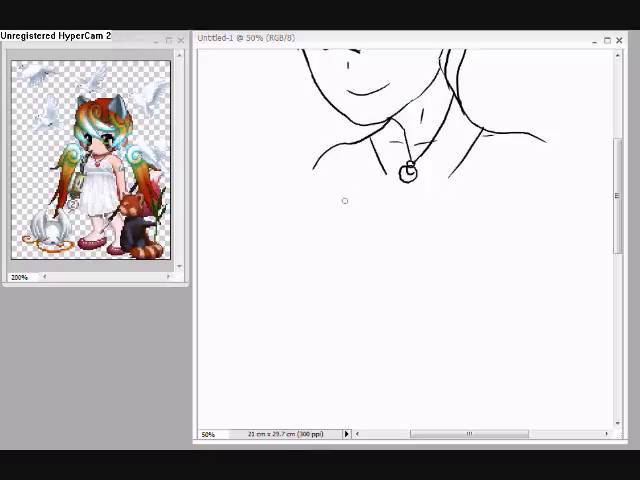
mouse_move(346, 215)
mouse_down()
mouse_move(418, 186)
mouse_move(494, 222)
mouse_up()
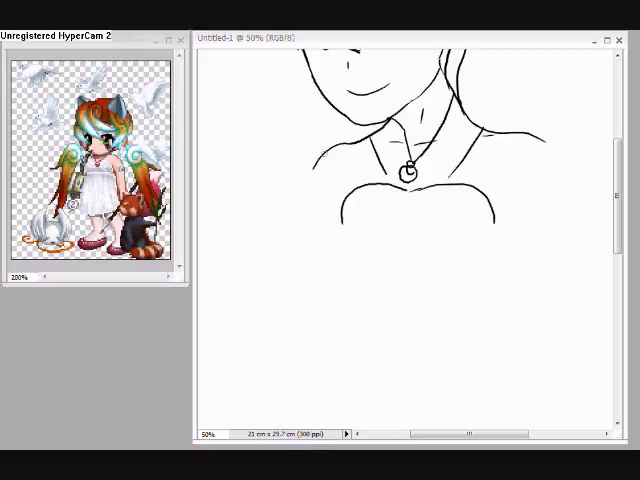
drag(545, 140, 551, 231)
scroll(551, 231, down, 1)
scroll(526, 176, up, 1)
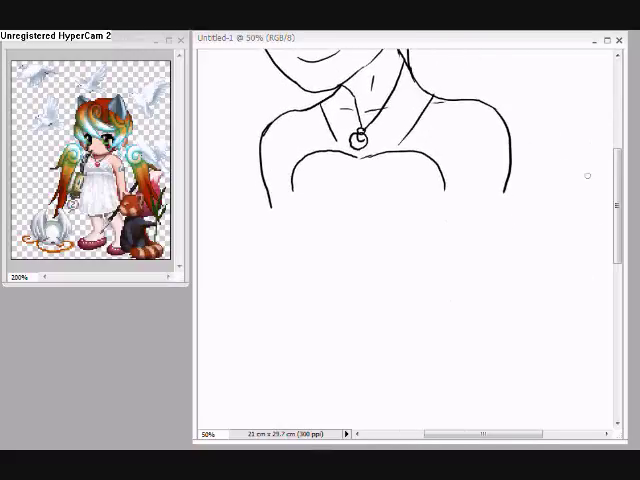
drag(507, 180, 515, 305)
drag(308, 224, 425, 222)
drag(314, 228, 420, 222)
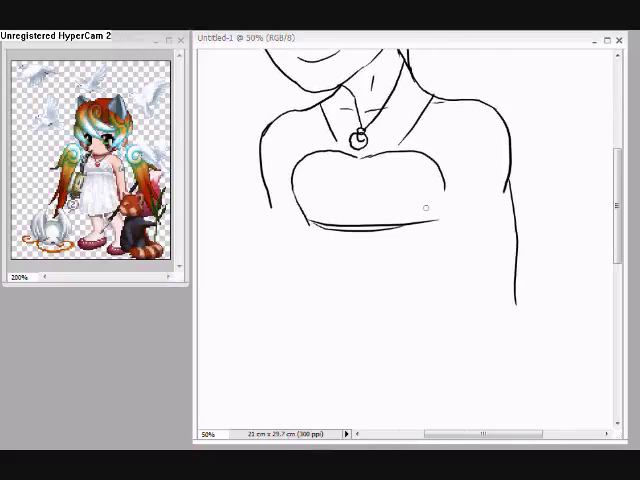
drag(350, 60, 397, 136)
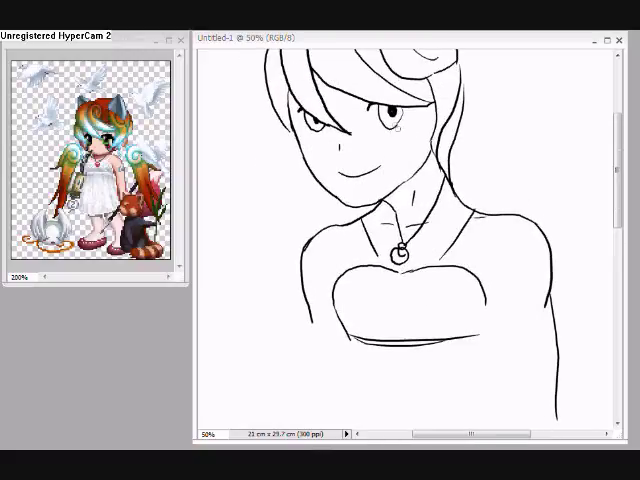
drag(400, 250, 320, 100)
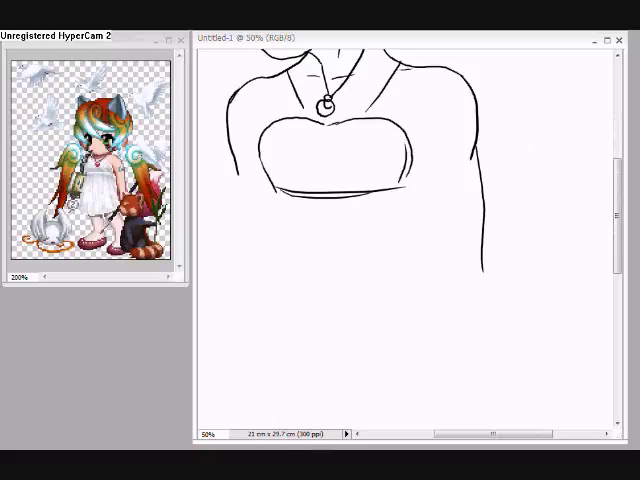
drag(408, 152, 450, 112)
Draw the long left dress side, the torso line, a diagonal fold and the right inner arm lines
drag(315, 148, 293, 284)
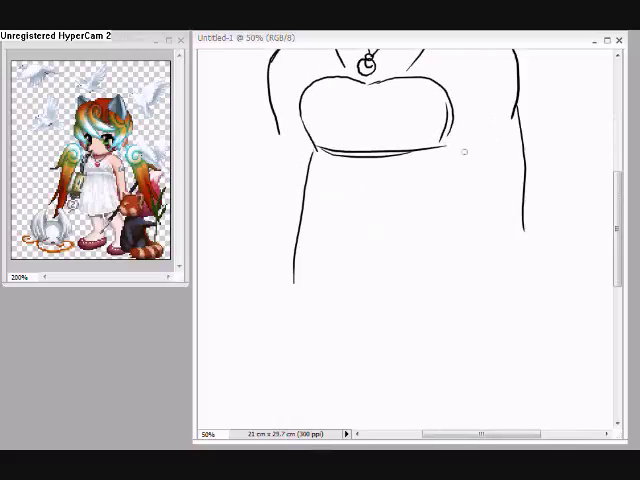
key(ctrl+z)
drag(315, 150, 286, 336)
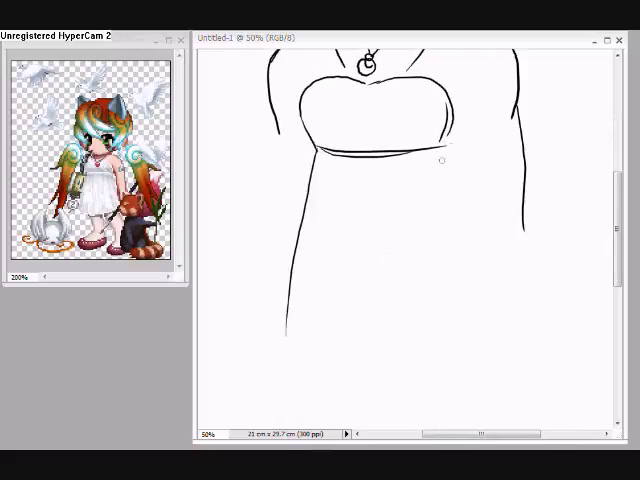
drag(406, 172, 455, 198)
drag(327, 158, 338, 282)
drag(500, 148, 512, 170)
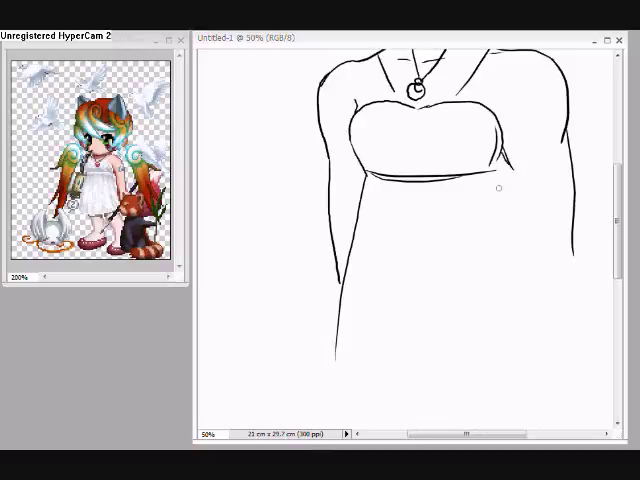
drag(472, 193, 392, 230)
drag(430, 250, 372, 258)
drag(447, 165, 474, 282)
drag(447, 165, 487, 318)
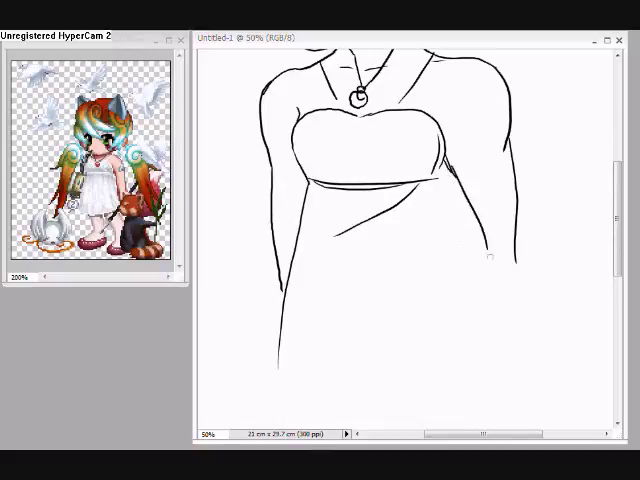
drag(512, 250, 487, 315)
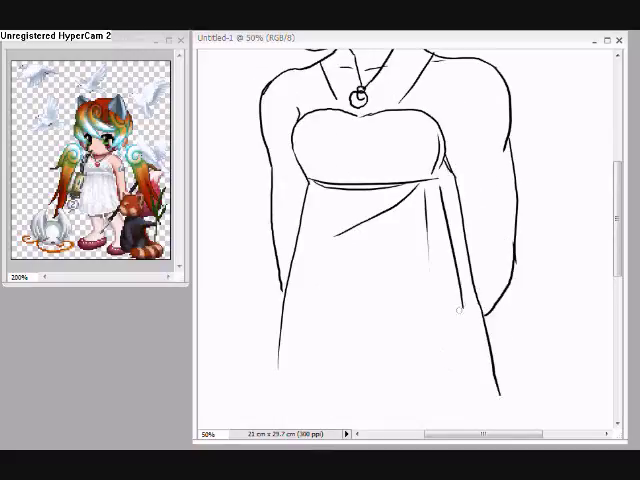
Draw the right skirt side and the spiral-topped right wing with feather strokes
drag(430, 190, 508, 402)
drag(330, 380, 457, 236)
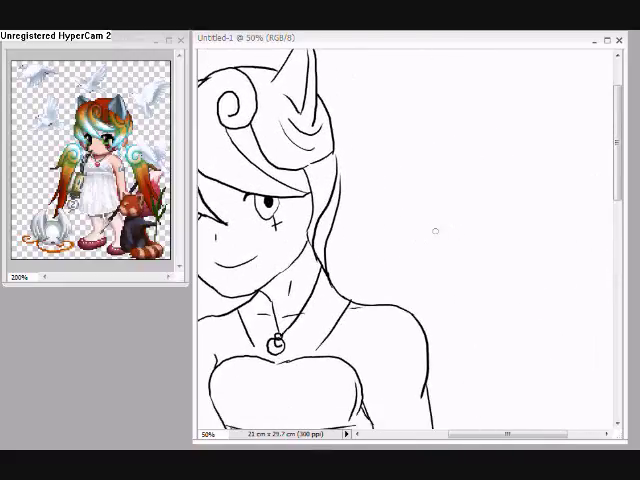
mouse_move(431, 235)
mouse_down()
mouse_move(445, 205)
mouse_move(400, 195)
mouse_up()
drag(455, 230, 530, 177)
drag(400, 152, 470, 258)
drag(430, 220, 455, 255)
drag(410, 240, 480, 335)
Draw the left wing's swirl beside the face and three feather strands
drag(494, 201, 552, 152)
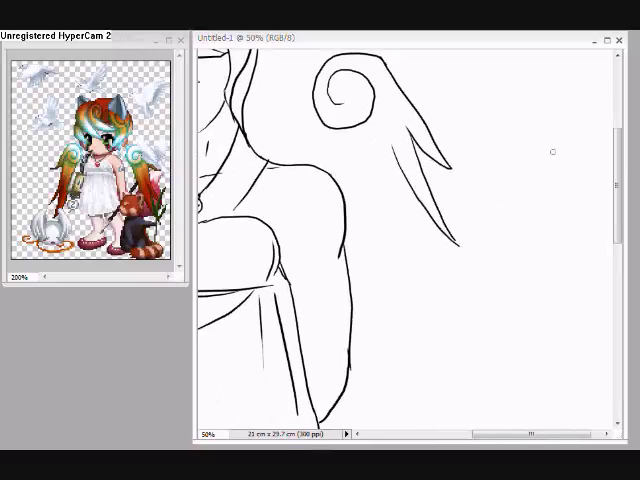
drag(330, 200, 500, 150)
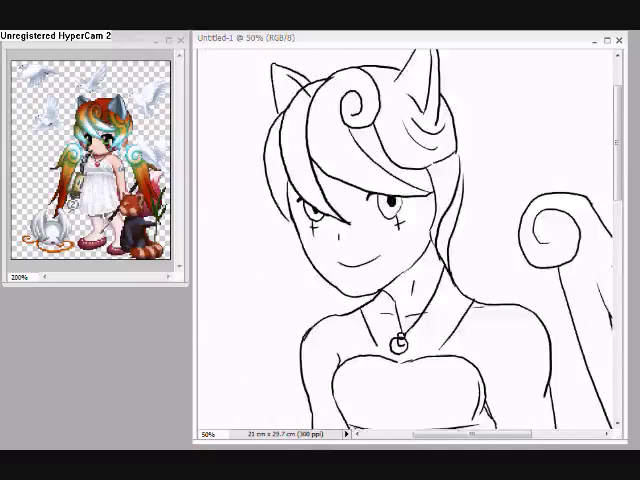
drag(400, 200, 318, 242)
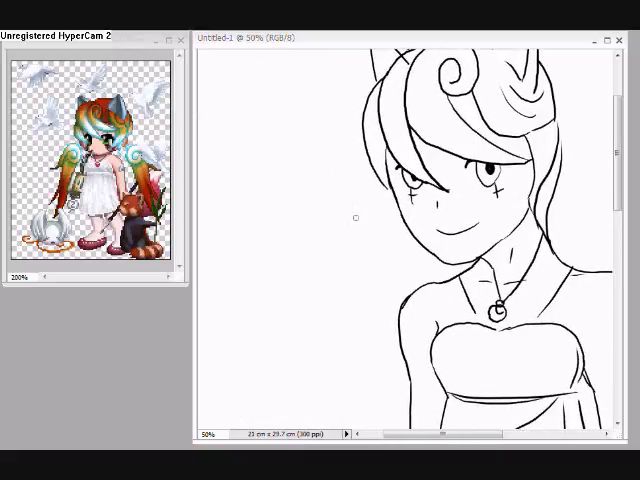
mouse_move(355, 218)
mouse_down()
mouse_move(340, 170)
mouse_move(265, 245)
mouse_up()
drag(360, 290, 367, 176)
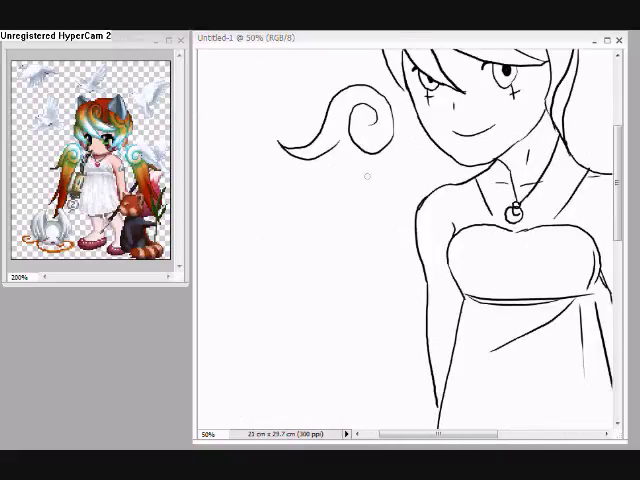
drag(320, 155, 292, 250)
drag(345, 150, 279, 265)
drag(345, 185, 350, 375)
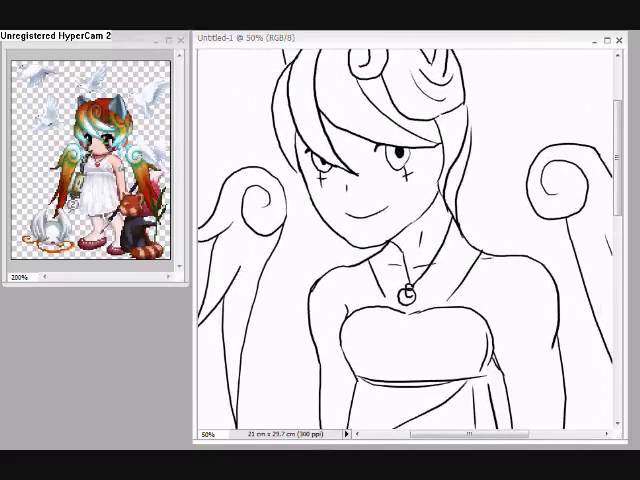
drag(400, 240, 425, 265)
scroll(410, 240, down, 5)
scroll(410, 240, down, 3)
scroll(410, 240, up, 7)
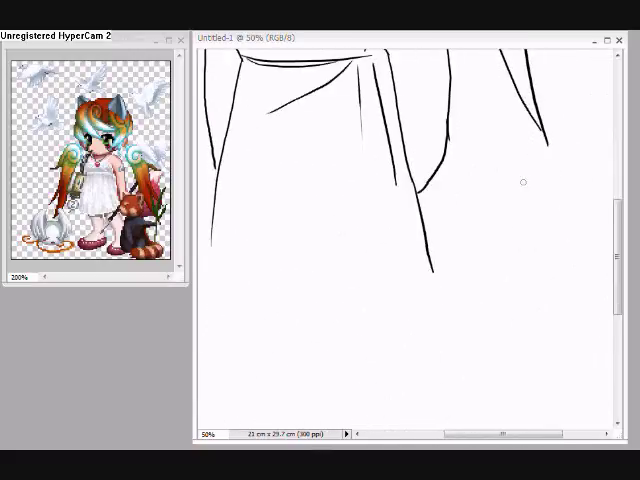
Sketch the red panda's head, ears, eye, face, open mouth, body and legs
mouse_move(525, 175)
mouse_down()
mouse_move(477, 152)
mouse_move(478, 160)
mouse_move(465, 168)
mouse_move(558, 178)
mouse_move(548, 195)
mouse_up()
drag(488, 198, 496, 203)
drag(456, 192, 548, 215)
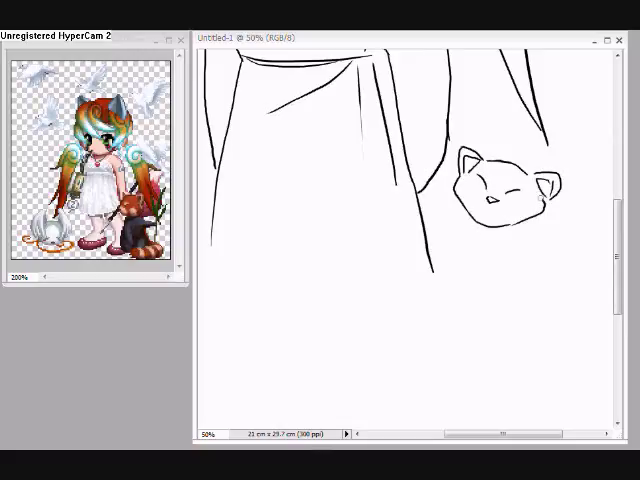
mouse_move(470, 225)
mouse_down()
mouse_move(462, 265)
mouse_move(490, 300)
mouse_up()
drag(500, 250, 505, 295)
drag(414, 246, 428, 258)
scroll(400, 240, down, 1)
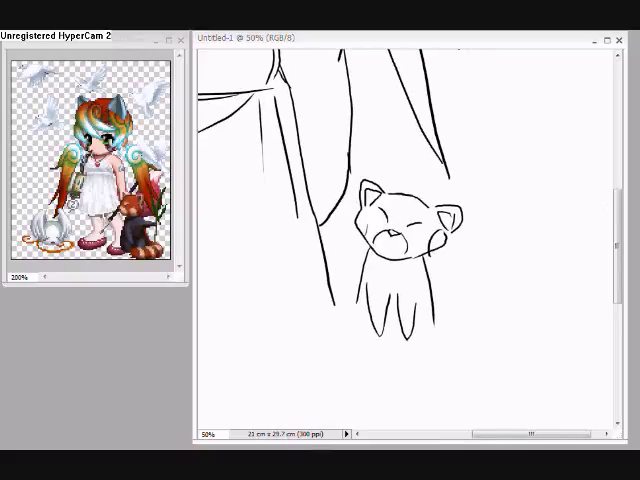
scroll(405, 240, down, 1)
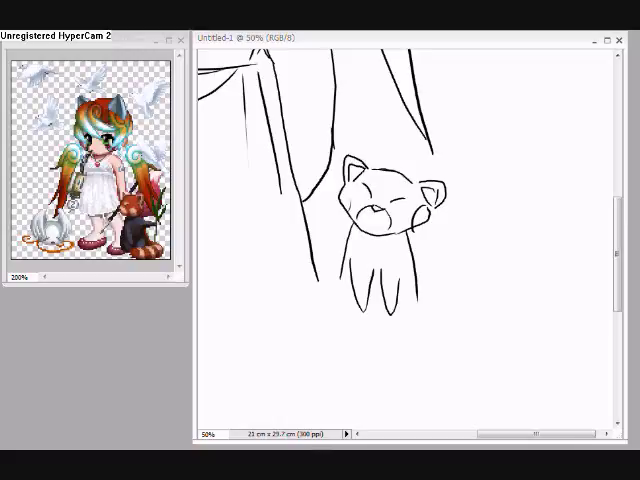
Give the red panda a striped tail and draw a ground line beneath it
key(space)
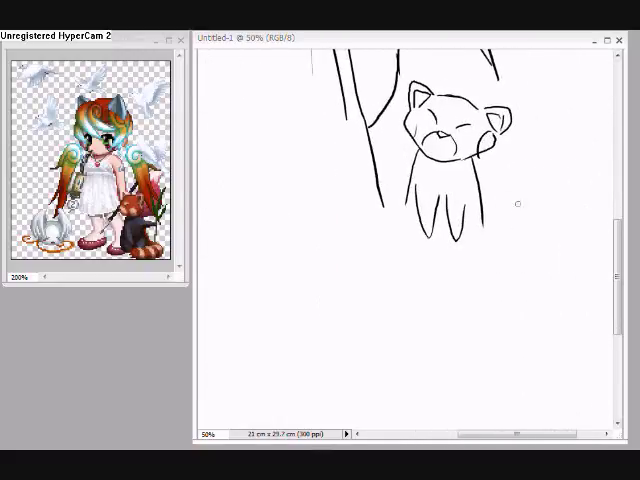
mouse_move(500, 222)
mouse_down()
mouse_move(520, 170)
mouse_move(570, 175)
mouse_move(495, 235)
mouse_up()
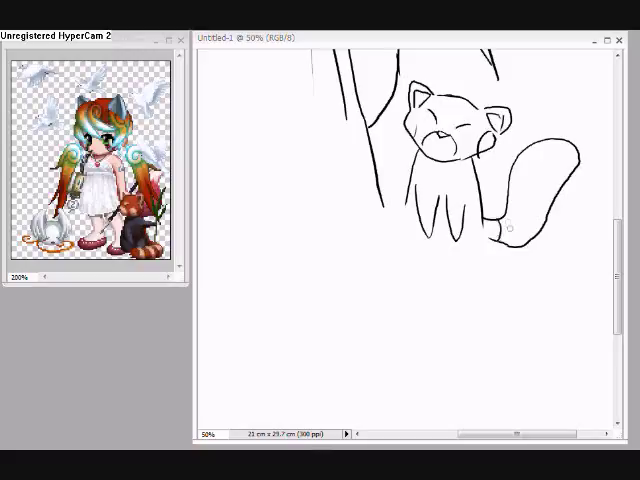
drag(560, 195, 505, 230)
mouse_move(535, 165)
mouse_down()
mouse_move(548, 180)
mouse_move(525, 195)
mouse_up()
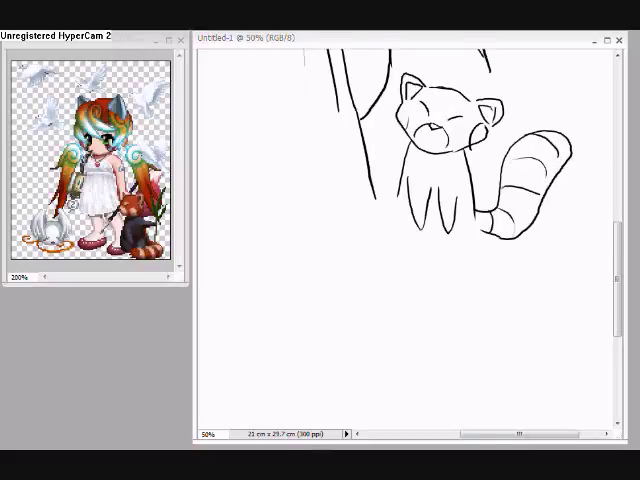
key(space)
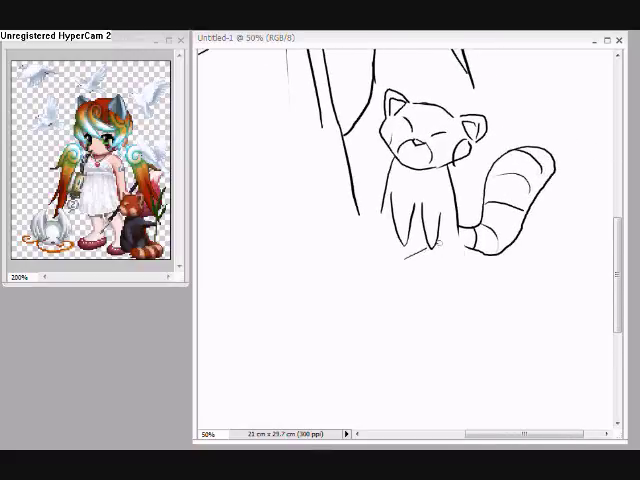
drag(405, 258, 488, 218)
drag(520, 433, 420, 433)
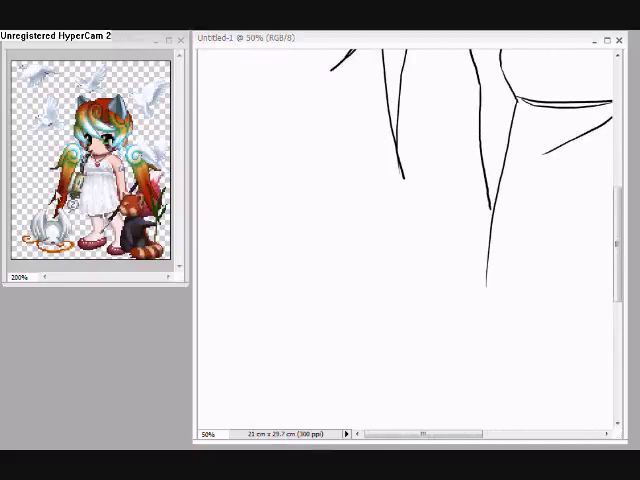
Draw the plushie's two wings, round body, dot eyes and cat-like mouth with tongue
click(45, 100)
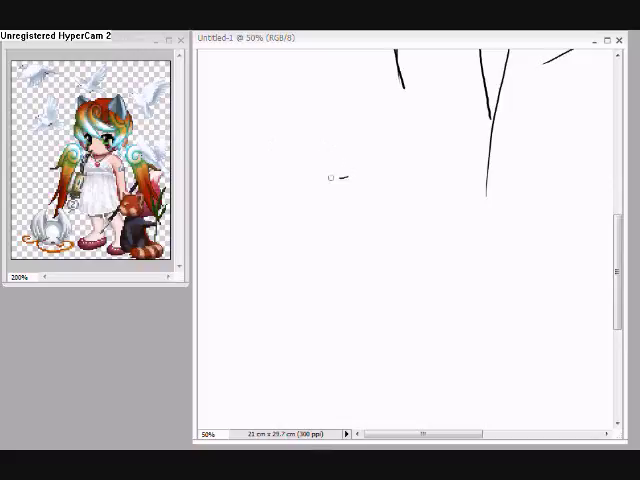
mouse_move(348, 178)
mouse_down()
mouse_move(226, 231)
mouse_move(306, 199)
mouse_move(330, 215)
mouse_move(322, 245)
mouse_up()
drag(322, 200, 425, 190)
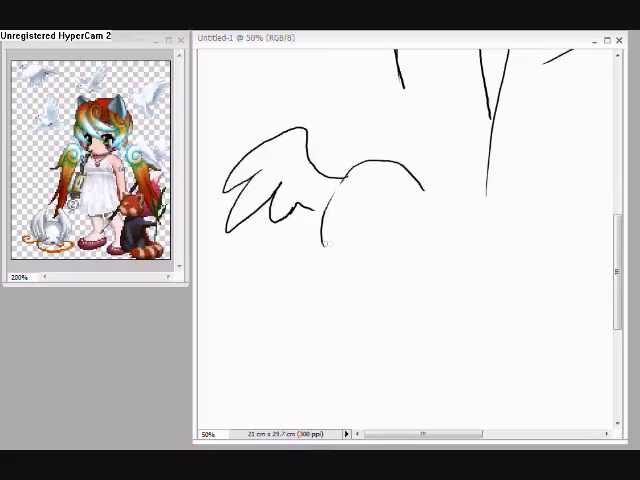
mouse_move(322, 243)
mouse_down()
mouse_move(425, 195)
mouse_move(420, 118)
mouse_up()
mouse_move(420, 118)
mouse_down()
mouse_move(545, 170)
mouse_move(468, 180)
mouse_move(430, 195)
mouse_up()
mouse_move(358, 188)
mouse_down()
mouse_move(359, 200)
mouse_move(388, 196)
mouse_move(376, 215)
mouse_up()
mouse_move(376, 215)
mouse_down()
mouse_move(390, 208)
mouse_move(385, 220)
mouse_up()
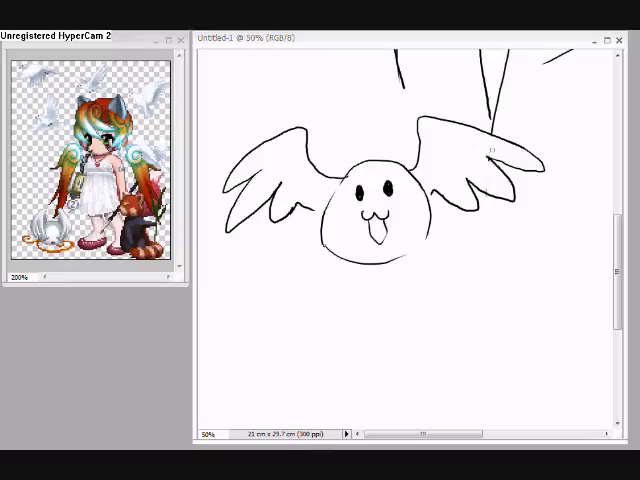
scroll(400, 250, down, 3)
mouse_move(378, 175)
mouse_down()
mouse_move(345, 250)
mouse_move(420, 270)
mouse_up()
scroll(400, 250, up, 5)
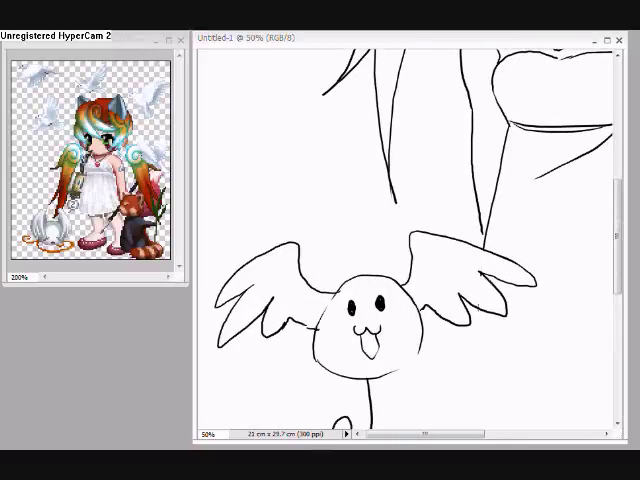
scroll(400, 250, up, 4)
scroll(400, 250, up, 6)
scroll(400, 250, left, 4)
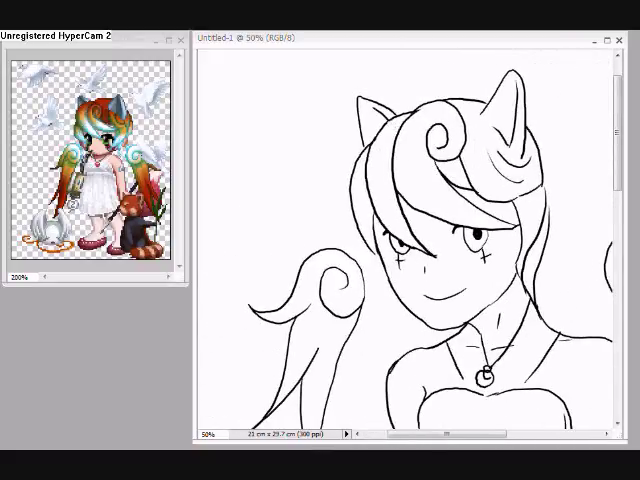
scroll(400, 250, right, 5)
Sketch two birds with spread, feathered wings along the top of the page
mouse_move(352, 115)
mouse_down()
mouse_move(385, 105)
mouse_move(398, 162)
mouse_move(428, 166)
mouse_move(450, 215)
mouse_up()
drag(440, 175, 440, 212)
mouse_move(390, 110)
mouse_down()
mouse_move(430, 85)
mouse_move(548, 62)
mouse_move(500, 80)
mouse_move(470, 125)
mouse_up()
mouse_move(545, 62)
mouse_down()
mouse_move(572, 78)
mouse_move(480, 130)
mouse_move(432, 145)
mouse_up()
mouse_move(428, 85)
mouse_down()
mouse_move(398, 100)
mouse_move(430, 98)
mouse_move(540, 58)
mouse_move(495, 78)
mouse_move(505, 85)
mouse_up()
drag(400, 95, 330, 60)
drag(332, 62, 410, 100)
mouse_move(350, 70)
mouse_down()
mouse_move(370, 85)
mouse_move(385, 85)
mouse_up()
Add a third bird on the left and a dove with raised wing and tail below
drag(330, 150, 362, 150)
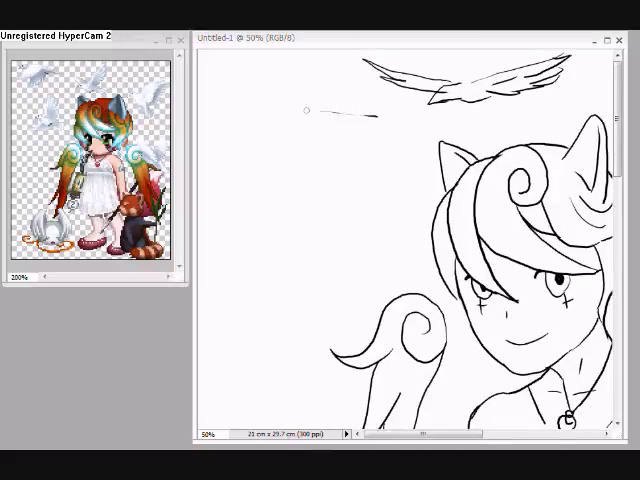
mouse_move(378, 116)
mouse_down()
mouse_move(300, 97)
mouse_move(270, 102)
mouse_move(265, 150)
mouse_move(235, 178)
mouse_move(325, 150)
mouse_move(340, 165)
mouse_up()
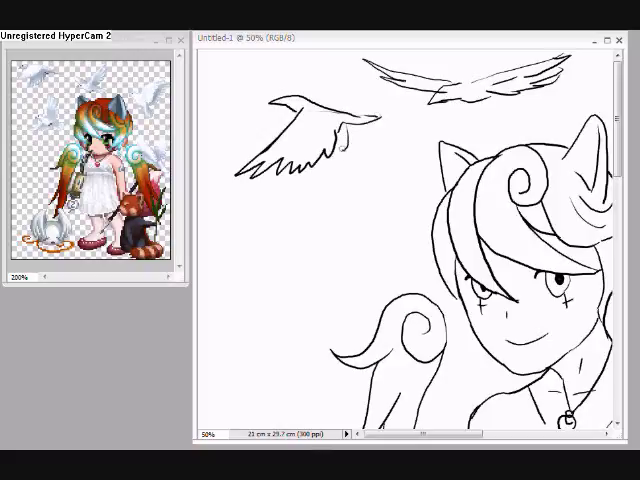
scroll(420, 250, down, 3)
mouse_move(283, 145)
mouse_down()
mouse_move(310, 140)
mouse_move(300, 147)
mouse_move(325, 178)
mouse_move(335, 180)
mouse_move(330, 145)
mouse_move(352, 80)
mouse_up()
drag(345, 150, 375, 90)
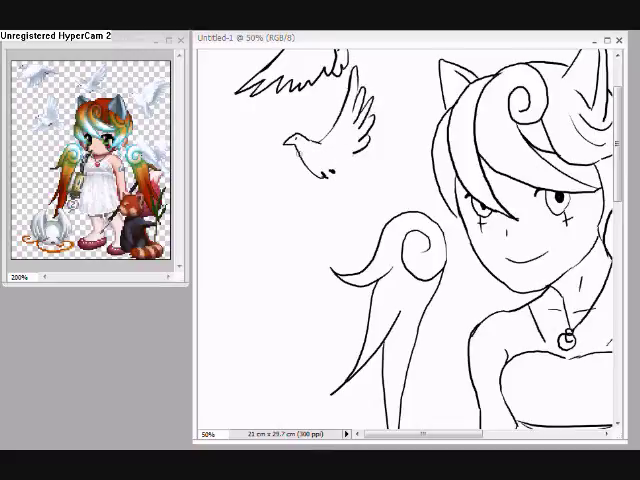
mouse_move(288, 160)
mouse_down()
mouse_move(228, 158)
mouse_move(300, 188)
mouse_move(370, 185)
mouse_up()
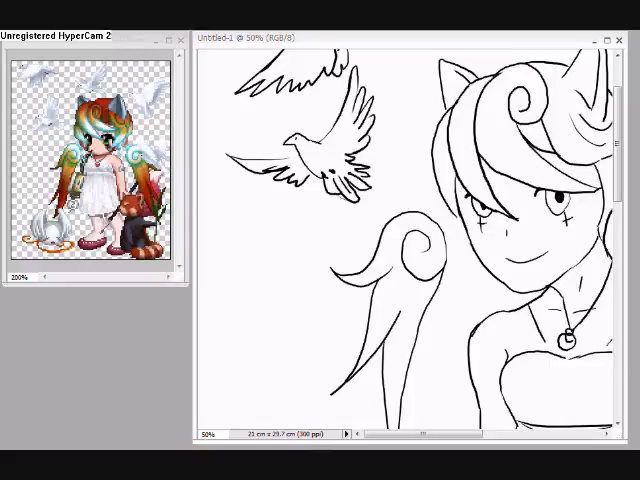
scroll(400, 240, right, 2)
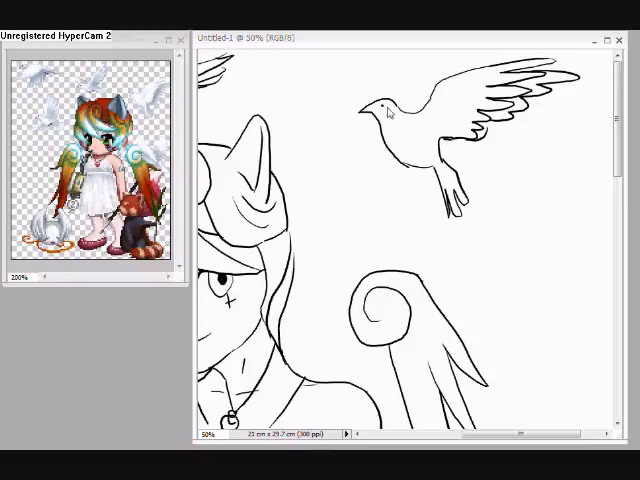
scroll(400, 240, down, 3)
scroll(400, 240, left, 3)
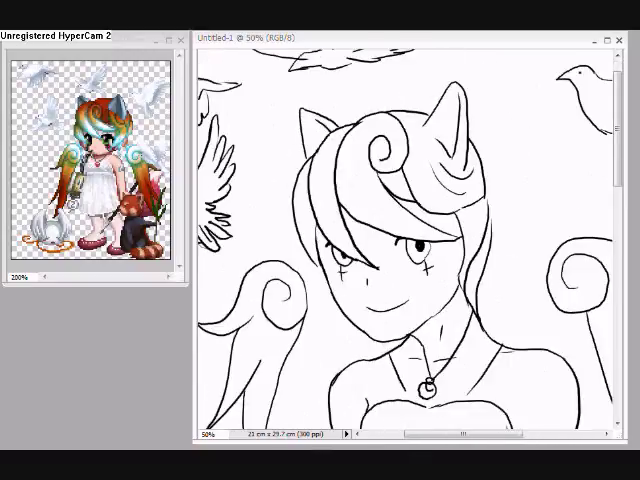
Zoom out and crop the page tightly around the drawing
key(ctrl+minus)
key(ctrl+minus)
key(ctrl+minus)
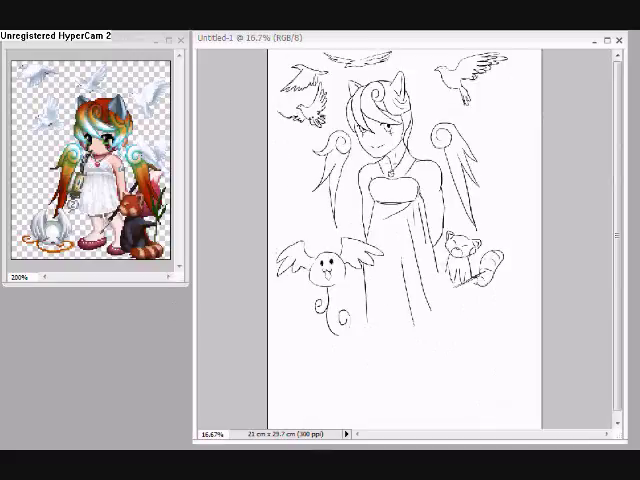
drag(535, 345, 267, 37)
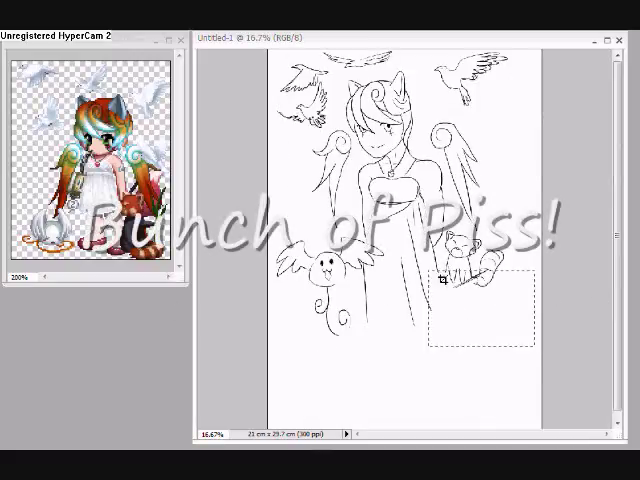
key(Return)
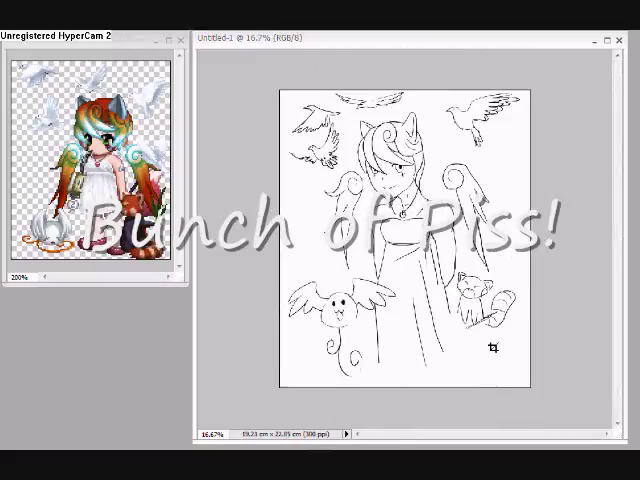
Save the sketch as JPEG file '32' in the Finished Requests folder
click(10, 45)
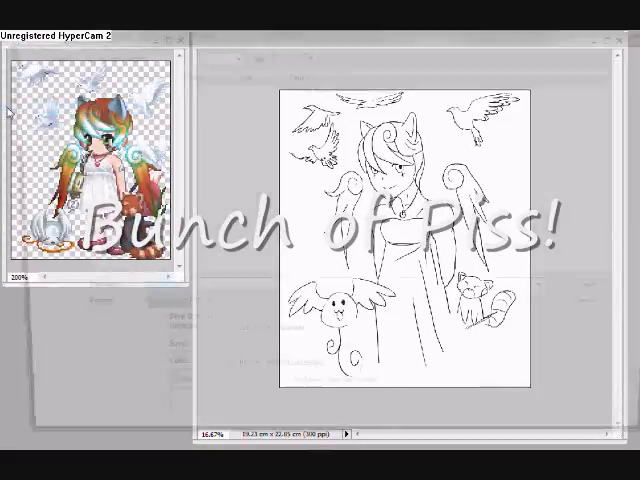
click(30, 106)
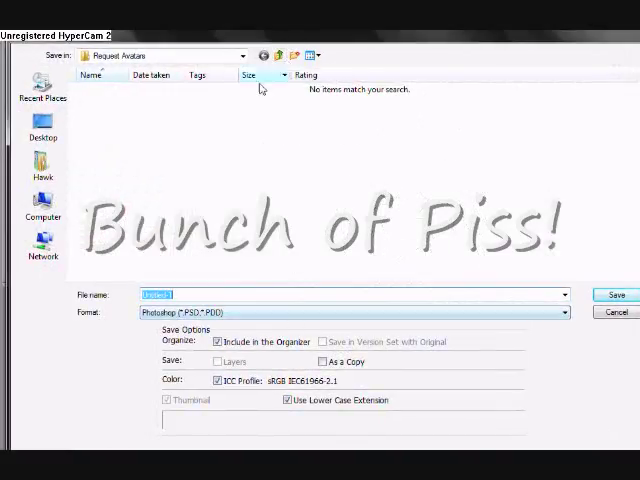
click(240, 55)
click(128, 122)
double_click(147, 107)
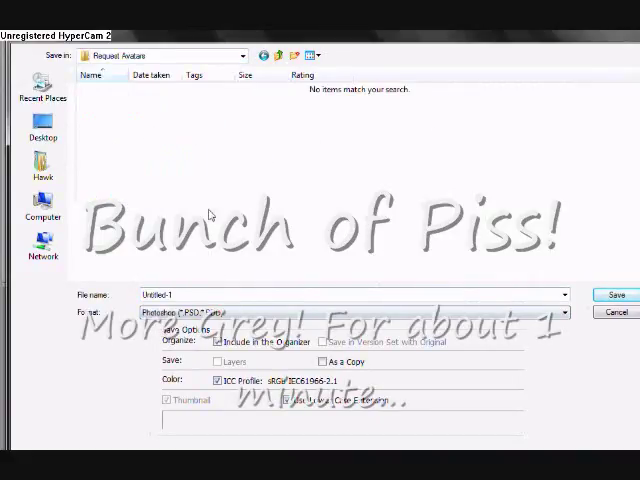
click(263, 55)
double_click(110, 108)
click(564, 312)
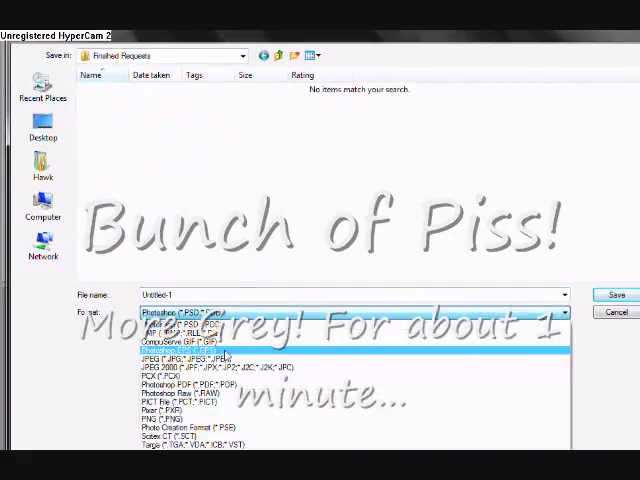
click(220, 358)
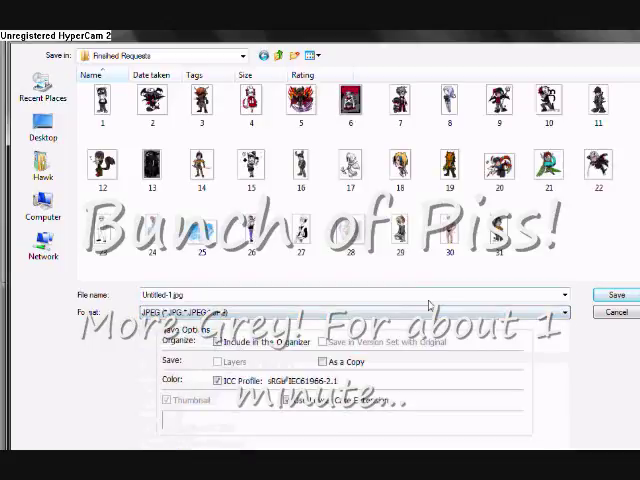
text(32)
click(616, 295)
click(497, 78)
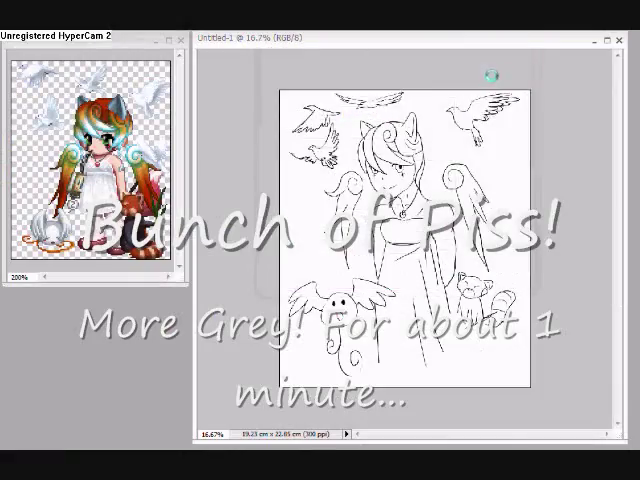
Close the saved cat-eared angel sketch document in Photoshop Elements
click(619, 40)
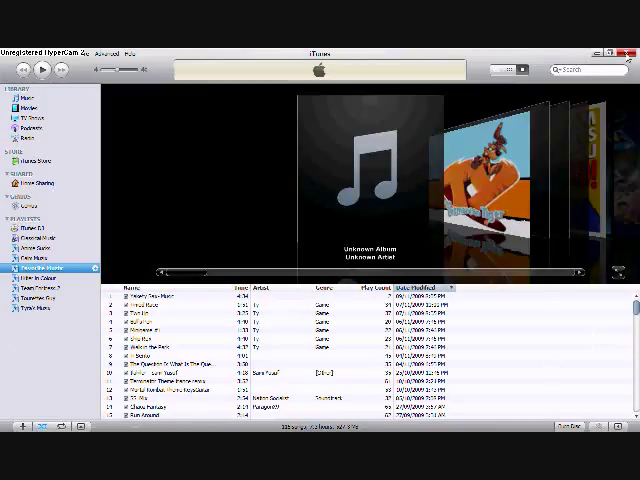
Close the iTunes music library and move the HyperCam recorder window to the desktop centre
click(597, 53)
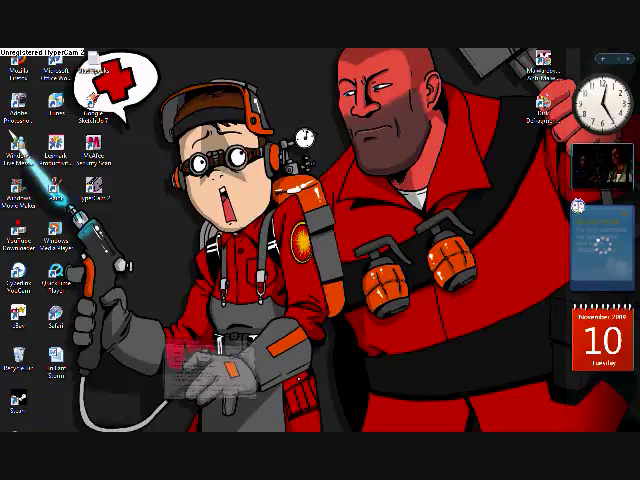
drag(470, 190, 285, 172)
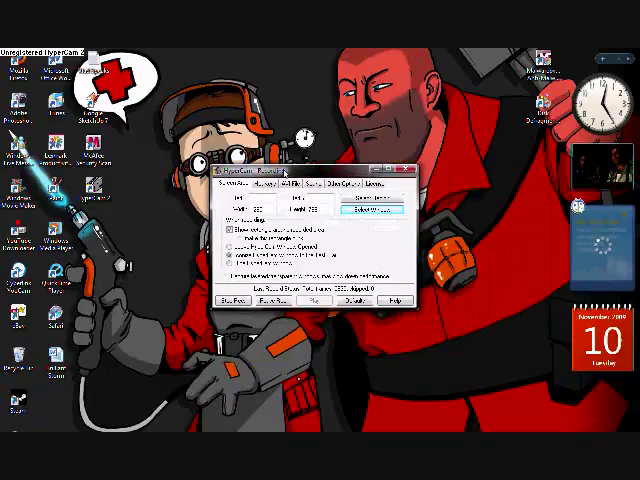